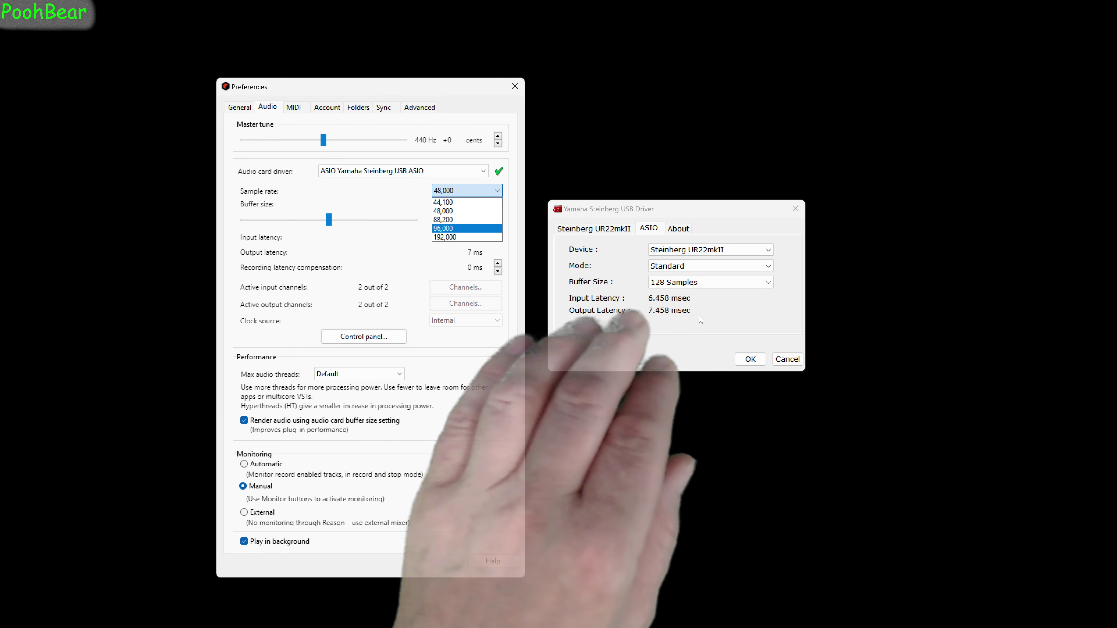
Step: View the available ASIO driver buffer sizes, switch to Calculator and divide 96000 by 64
click(673, 283)
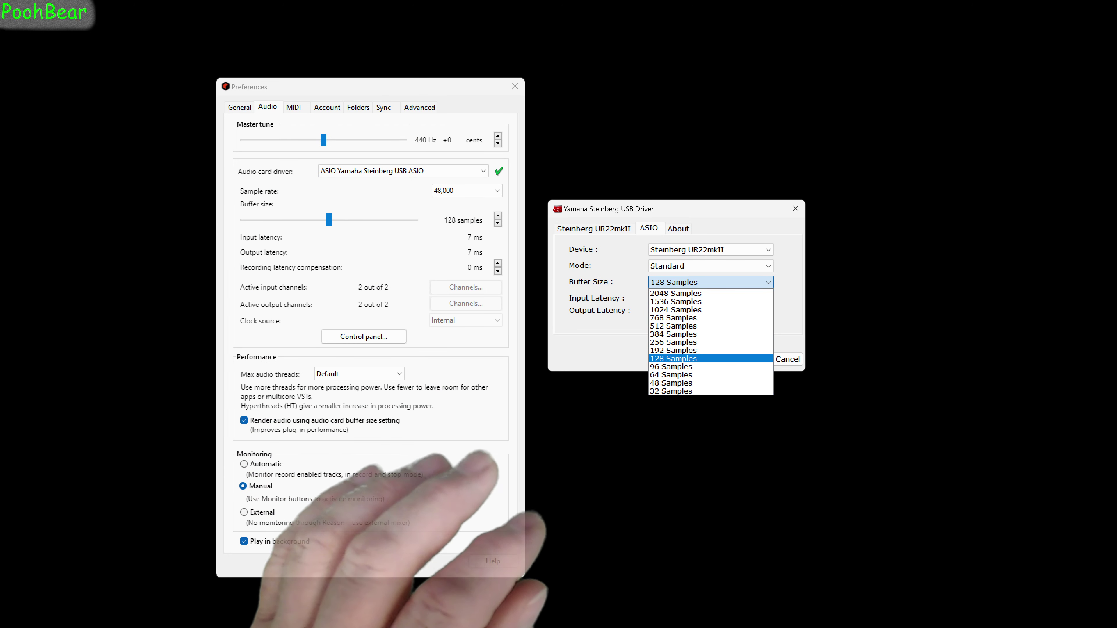
key(XF86Calculator)
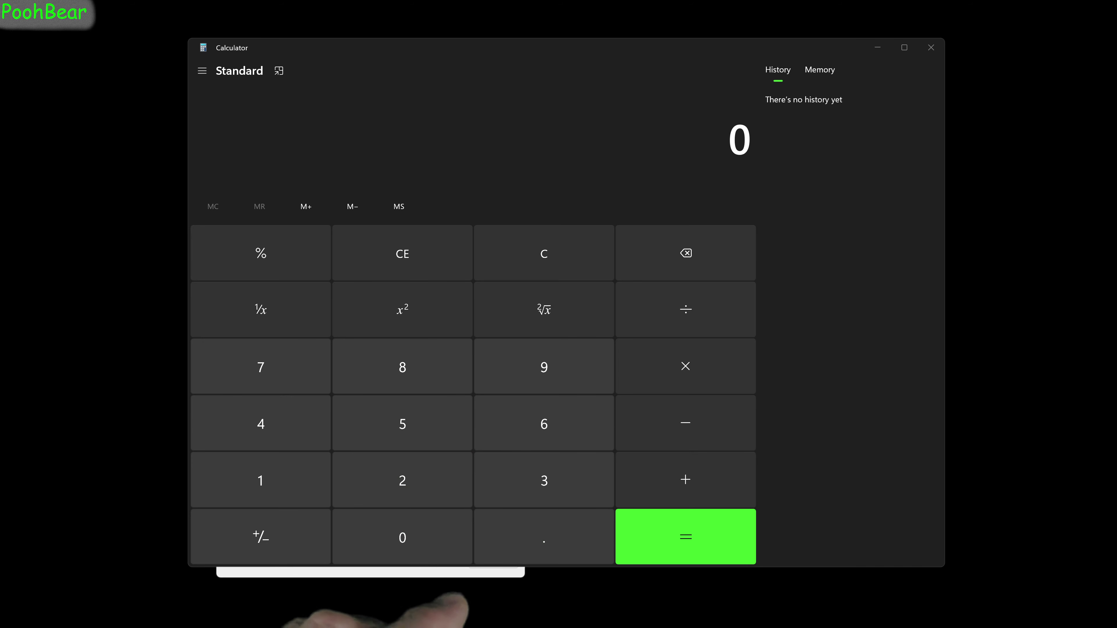
click(610, 366)
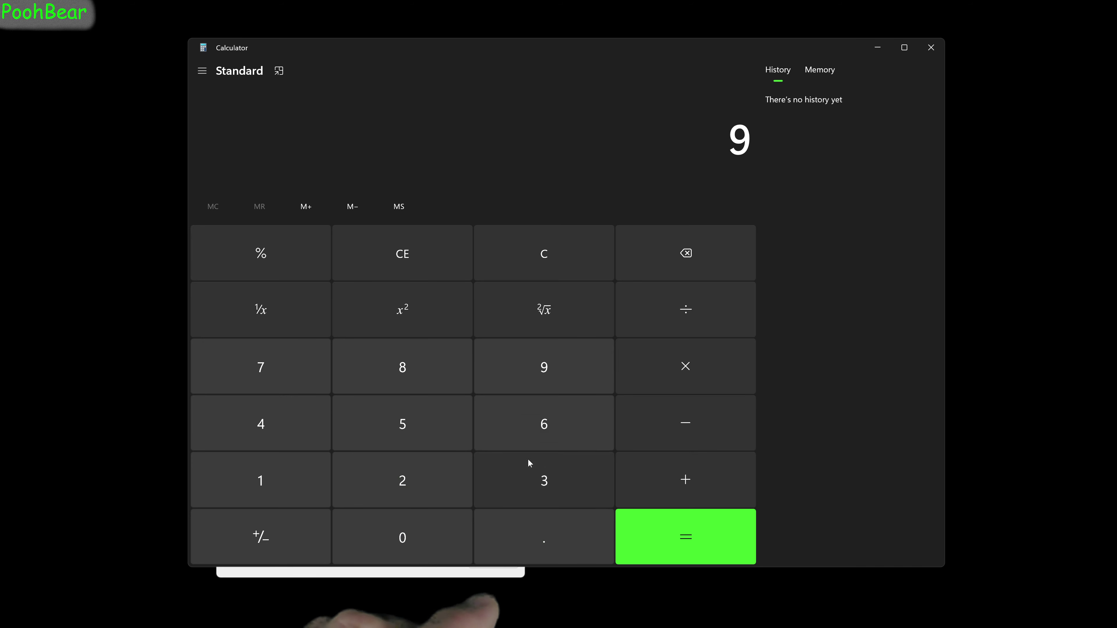
click(385, 535)
click(386, 532)
click(386, 532)
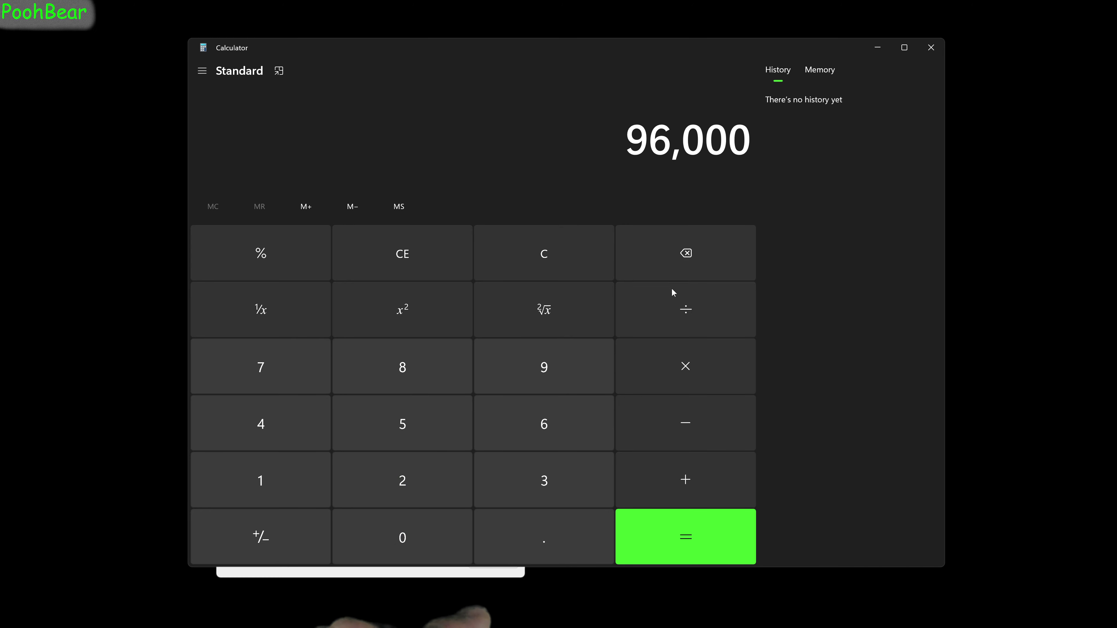
click(509, 446)
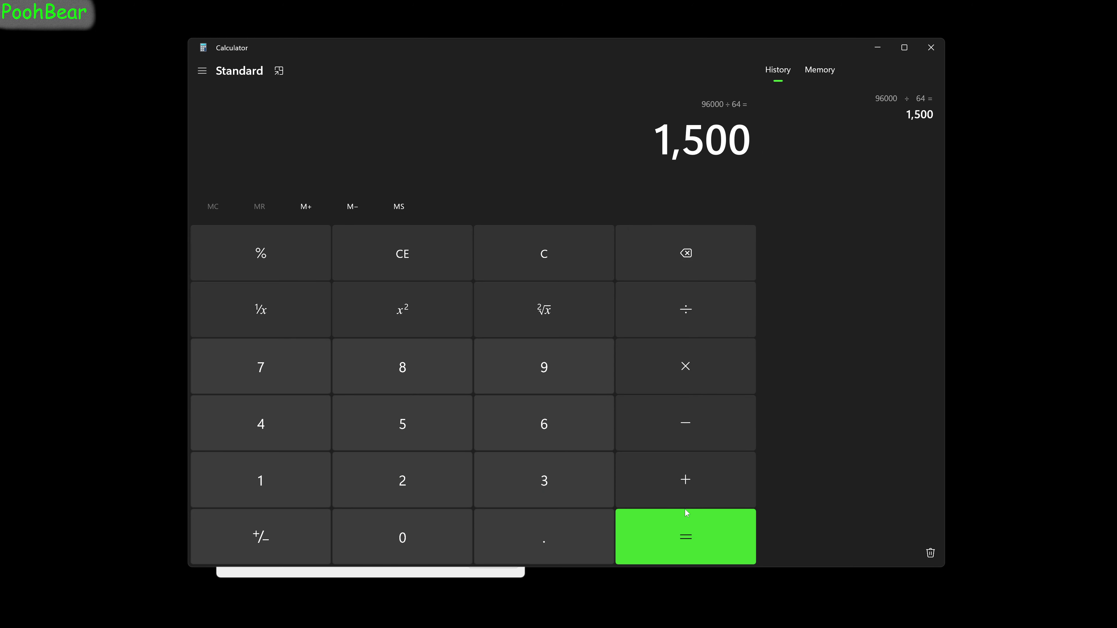
Step: Divide 48000 by 32 in the calculator and minimize its window
click(437, 535)
click(436, 535)
click(436, 534)
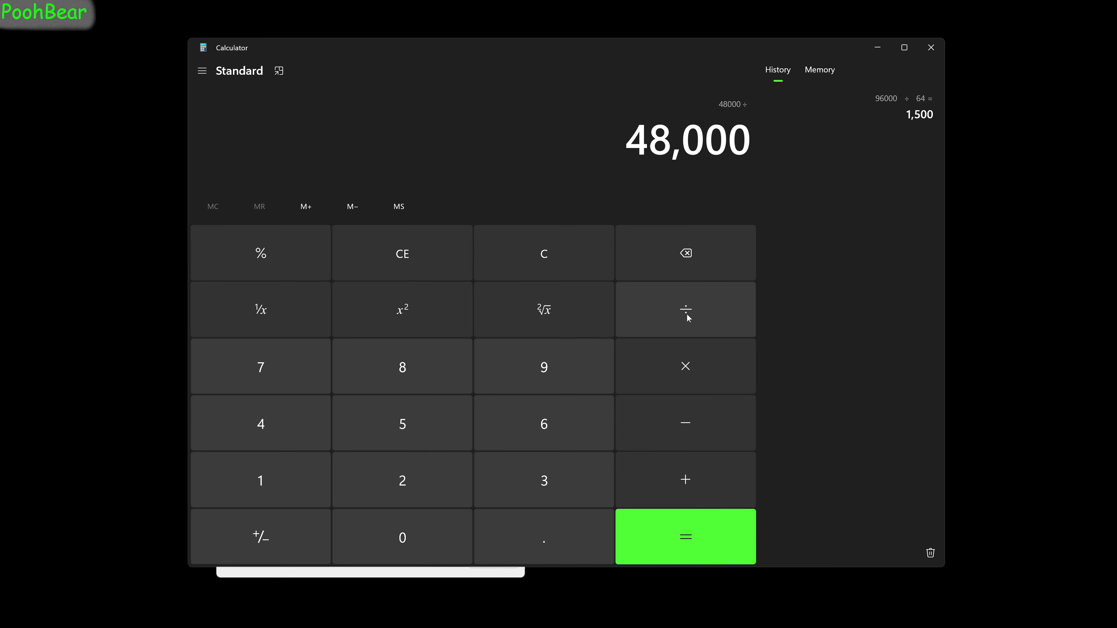
click(527, 483)
click(443, 482)
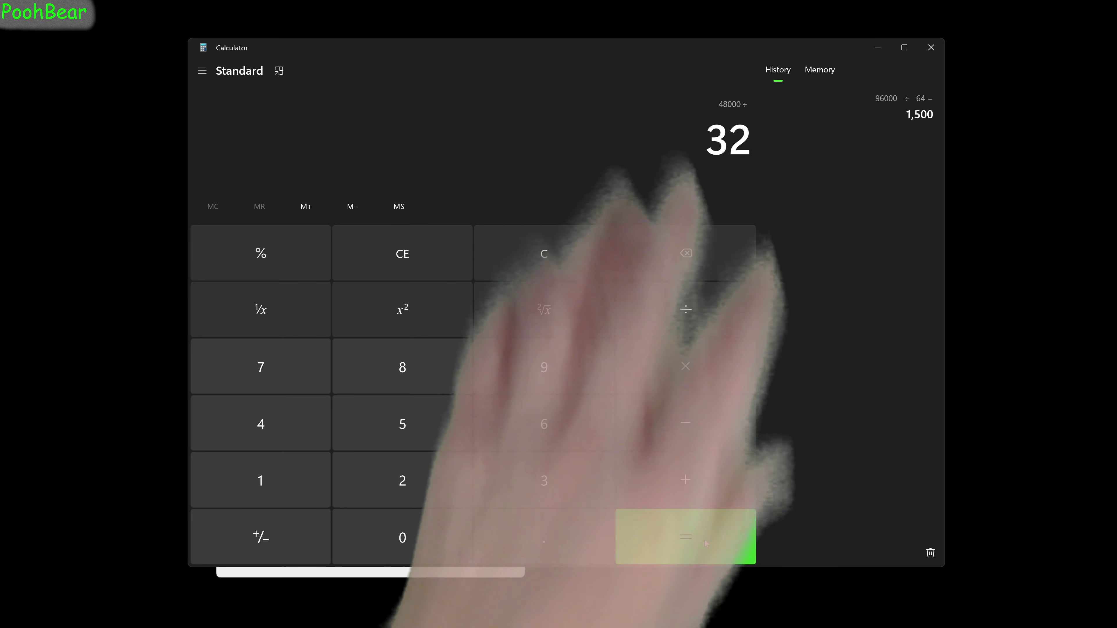
click(703, 547)
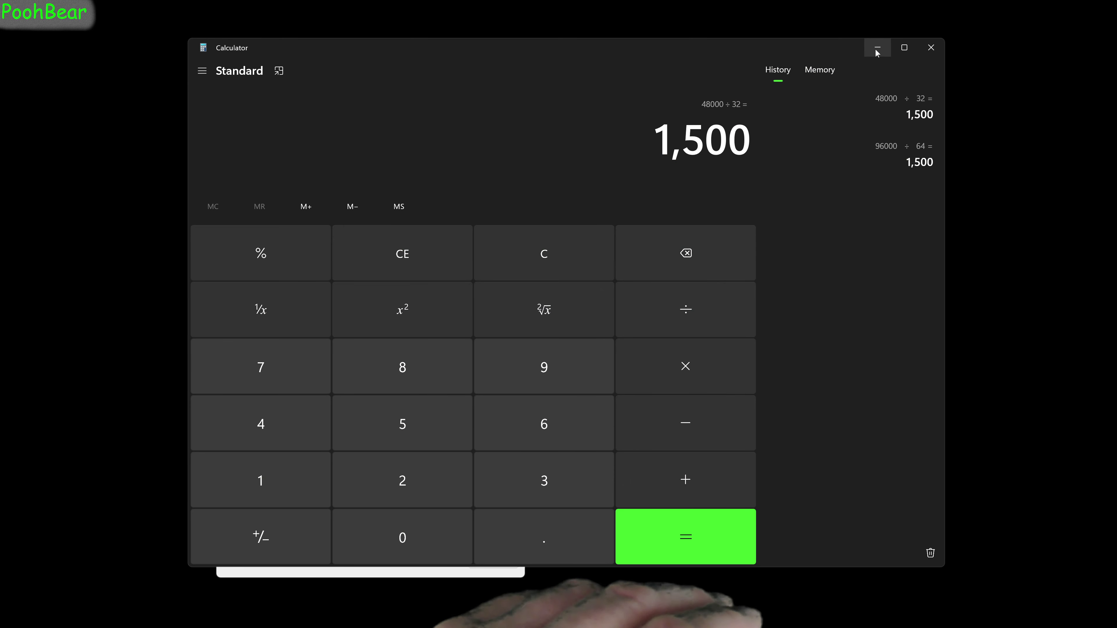
click(877, 47)
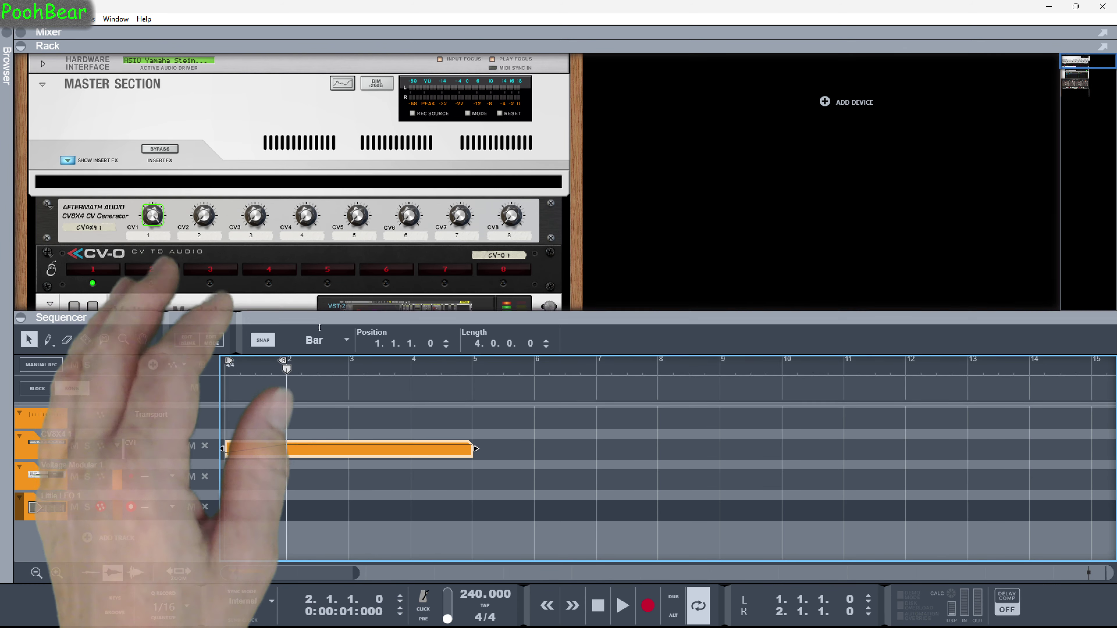
Step: Enlarge the rack by shrinking the sequencer area, and open the Voltage Modular plugin window beside the rack
drag(316, 303, 328, 577)
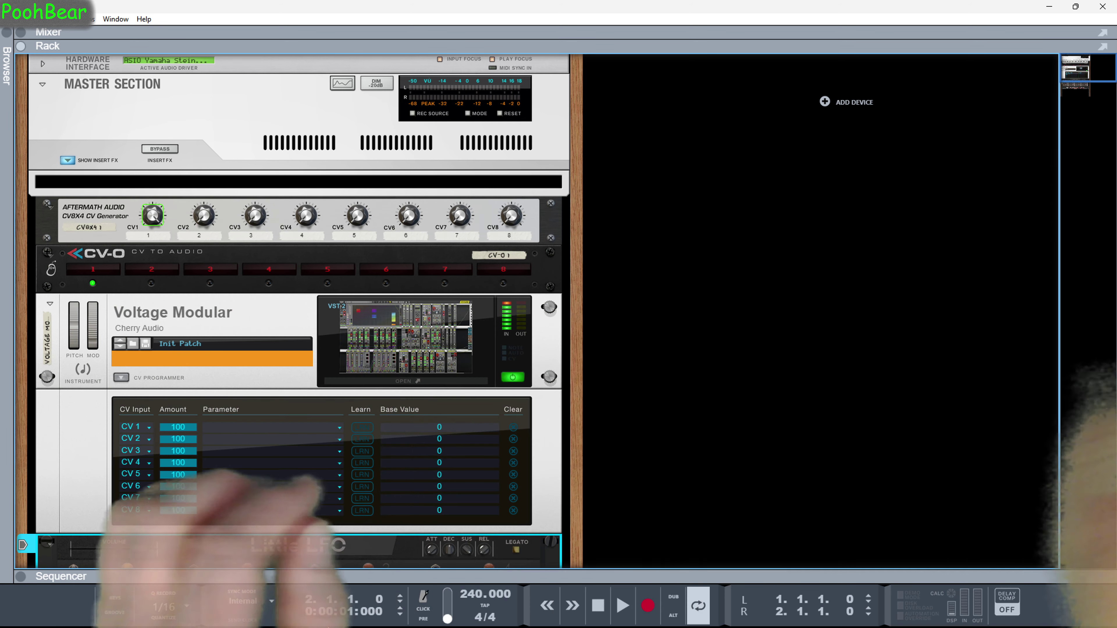
click(362, 382)
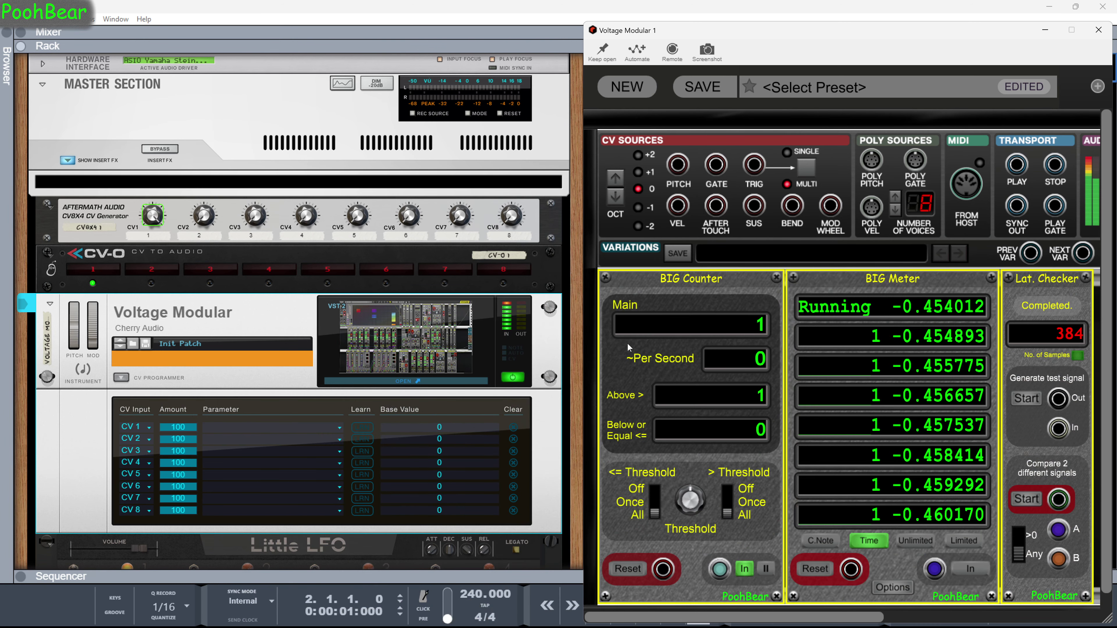
drag(726, 30, 802, 29)
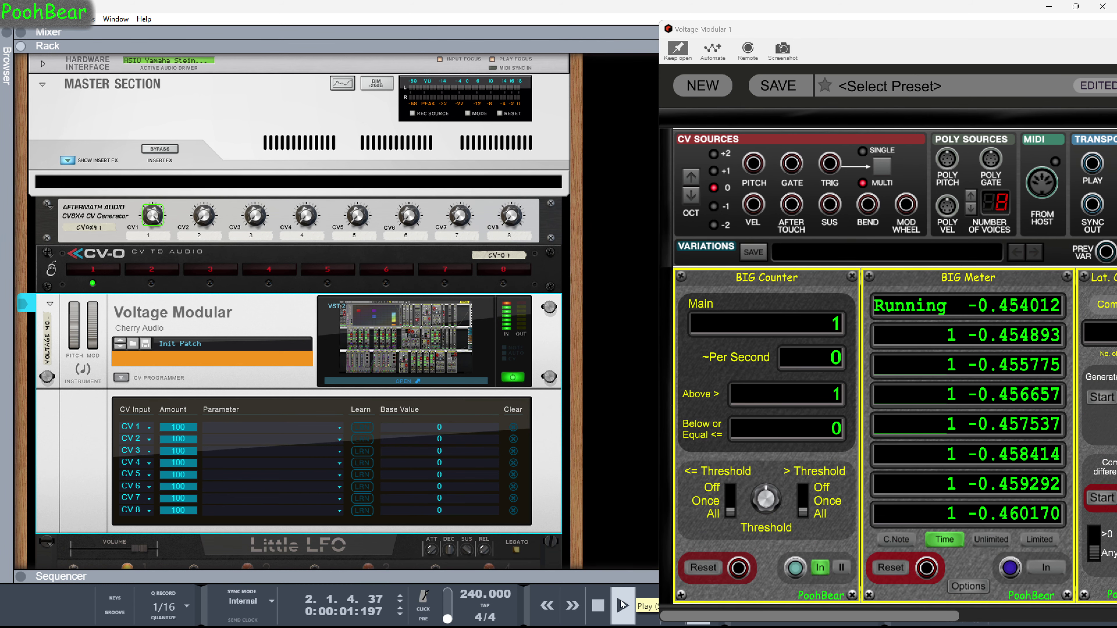
Step: Start playback and inspect the rear cabling between Voltage Modular, Little LFO and the Polymodular audio splitter
click(622, 605)
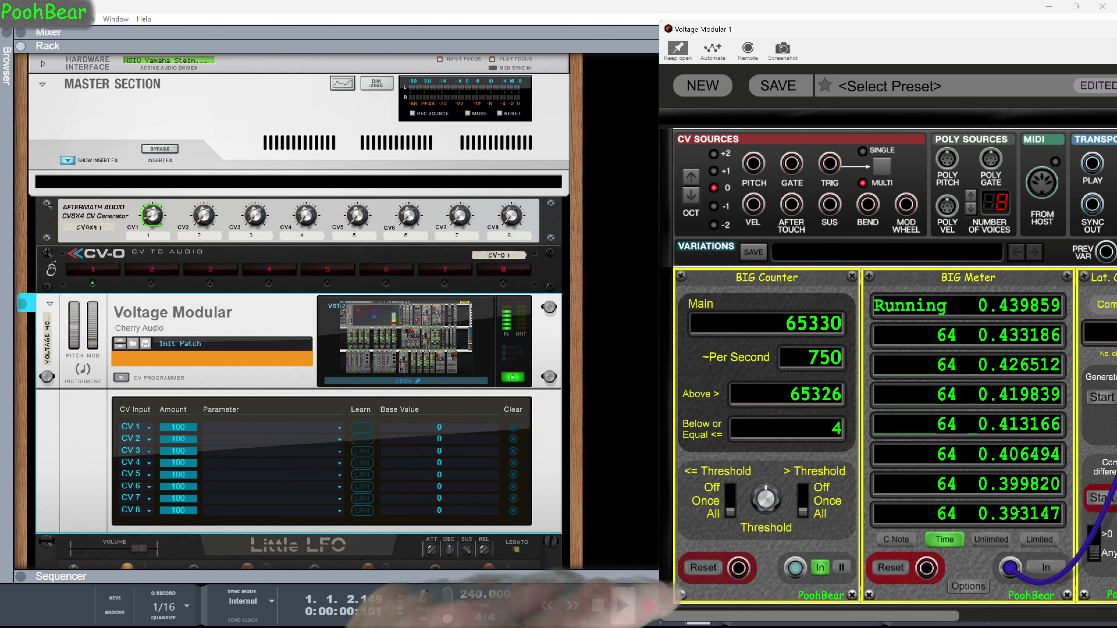
scroll(489, 462, down, 5)
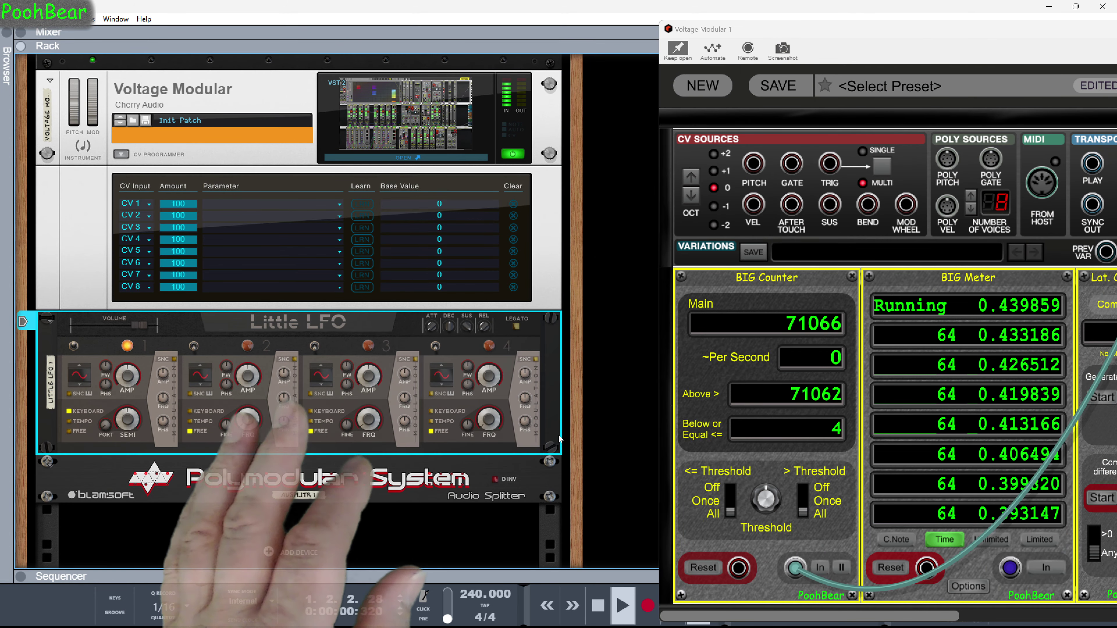
key(Tab)
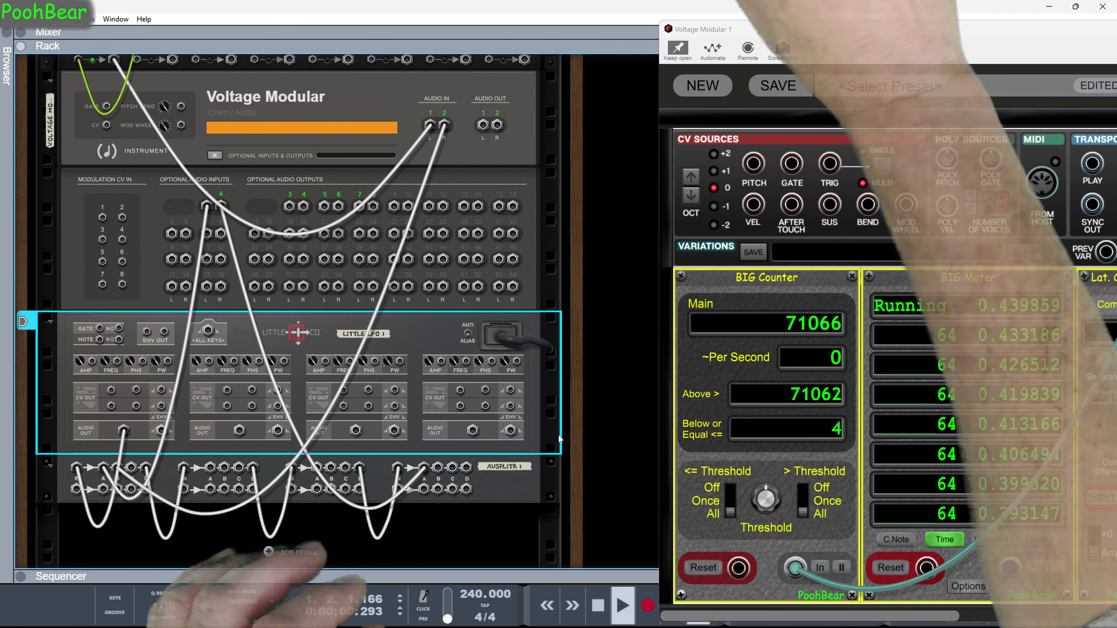
key(Tab)
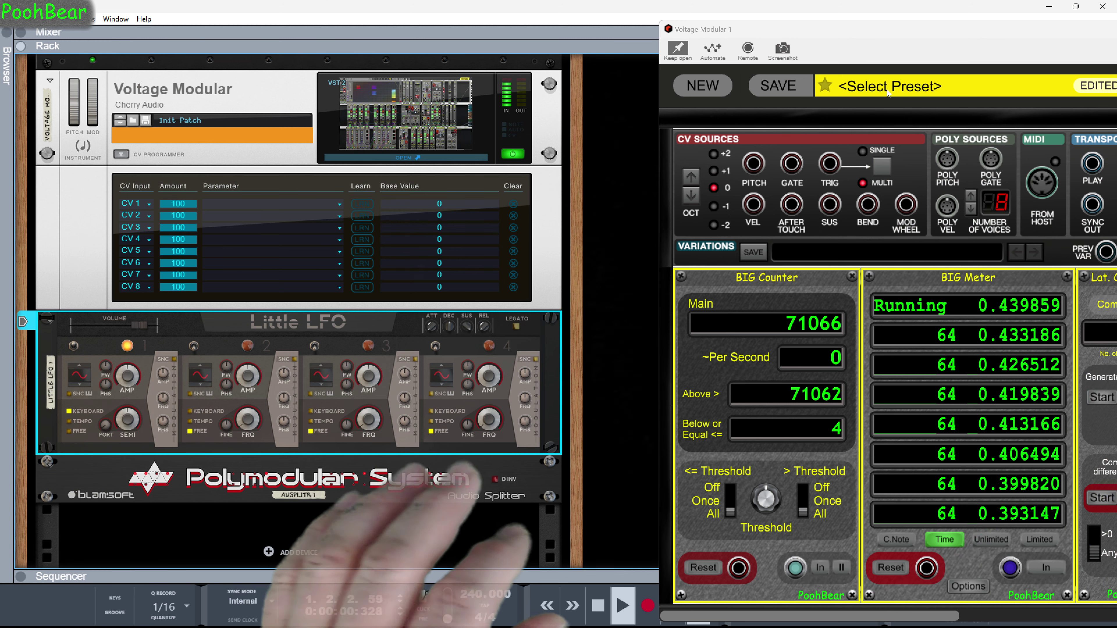
Step: Move the Voltage Modular window to bring the Lat. Checker module fully into view, and recheck the rack's rear cabling
drag(915, 29, 798, 19)
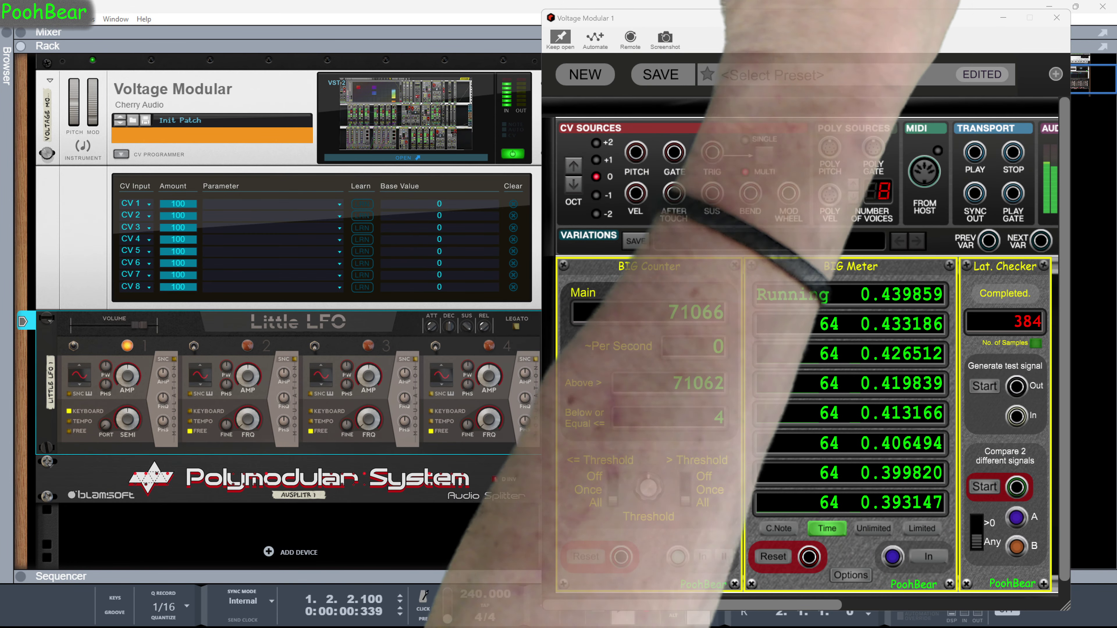
key(Tab)
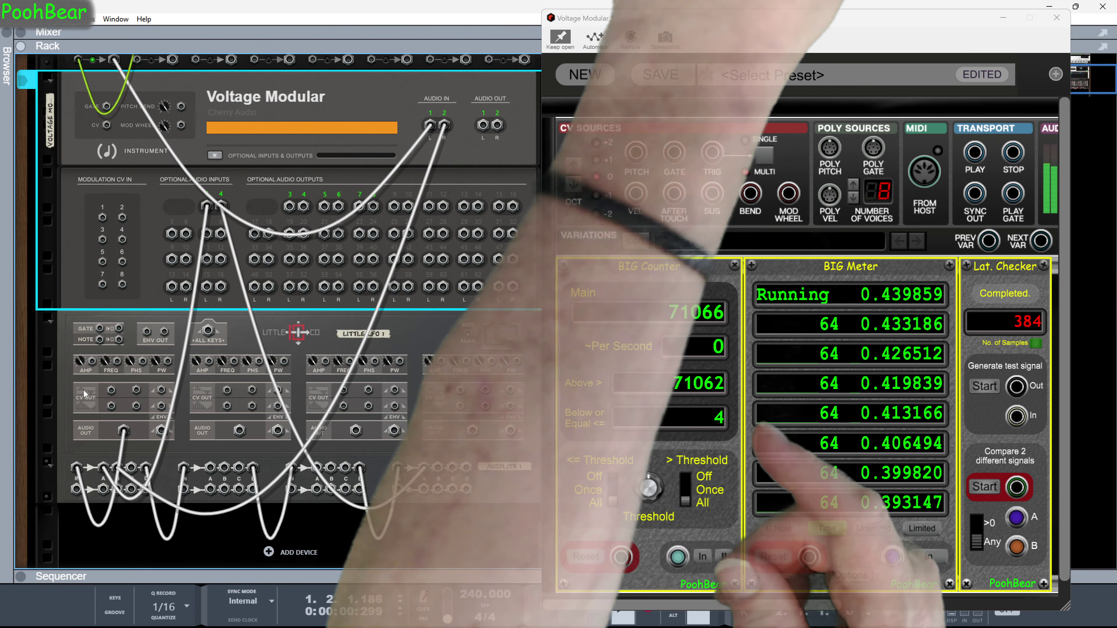
key(Tab)
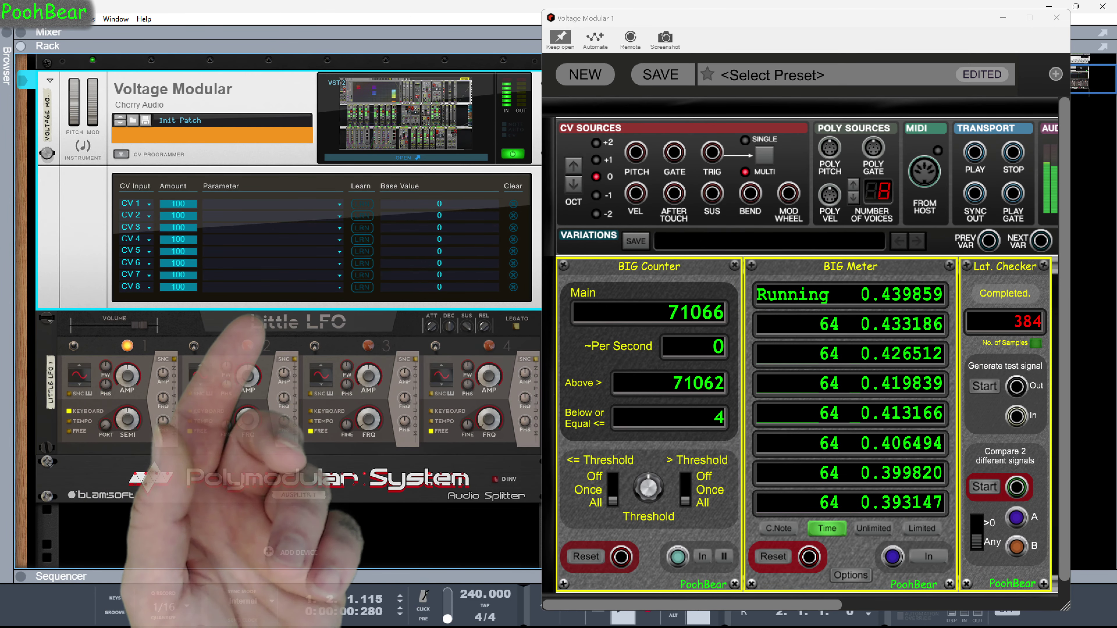
Step: Open the audio preferences and the Yamaha Steinberg driver's control panel, and review the buffer size options up to 2048 samples
right_click(53, 117)
click(132, 621)
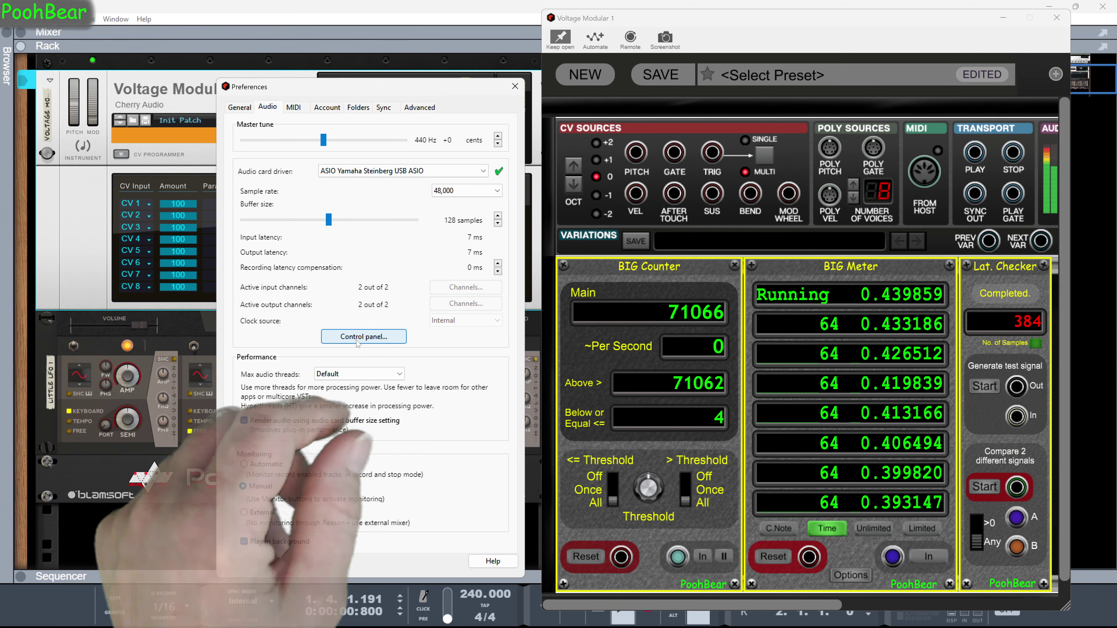
click(357, 336)
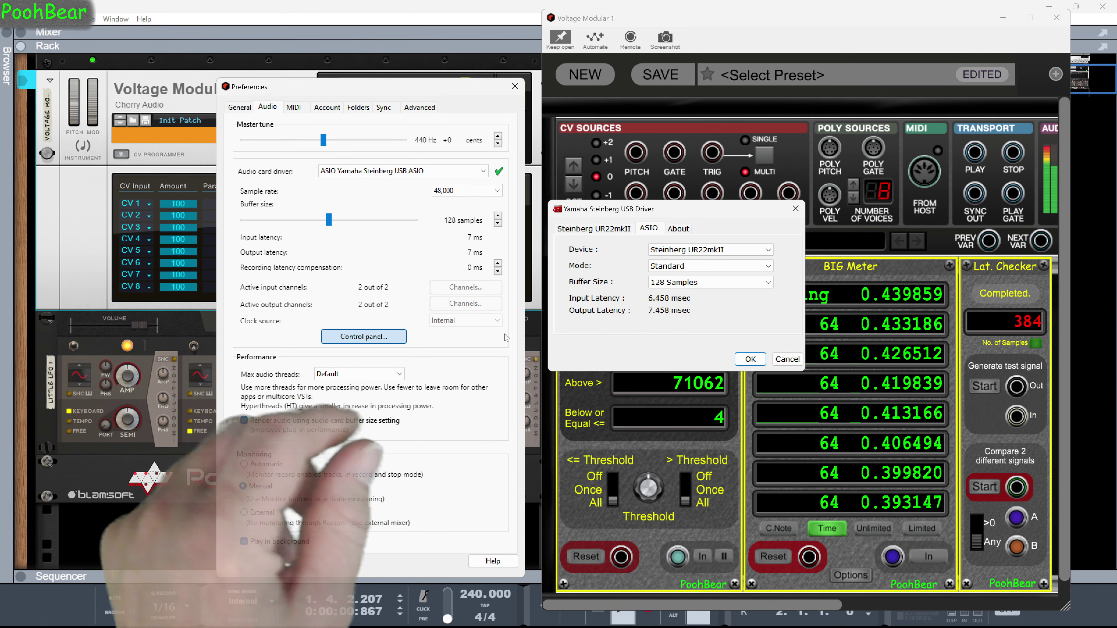
click(705, 282)
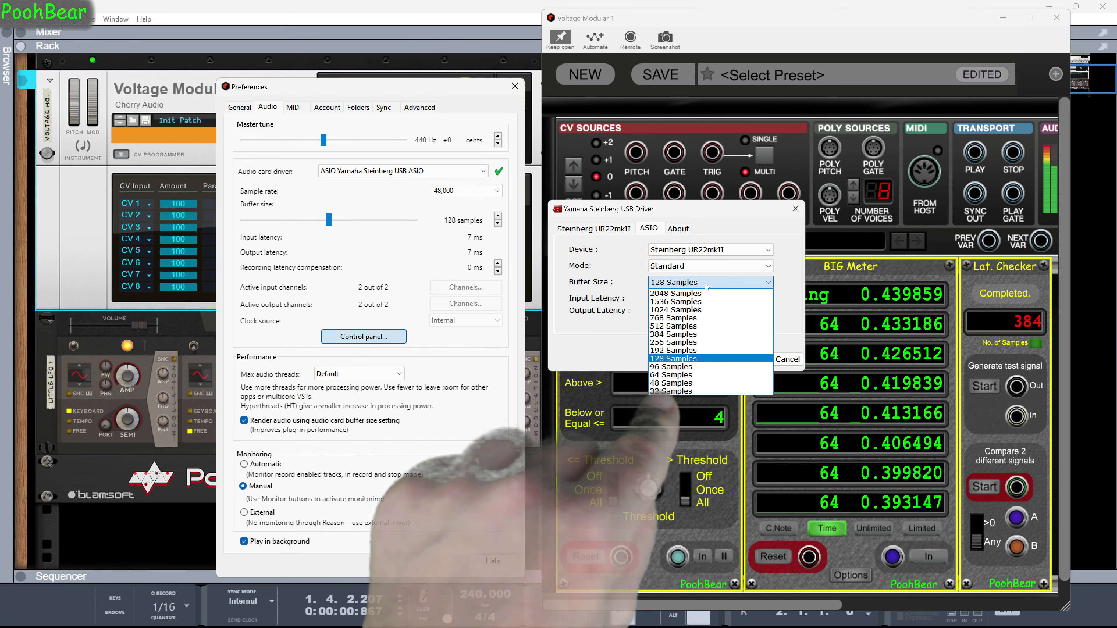
key(Home)
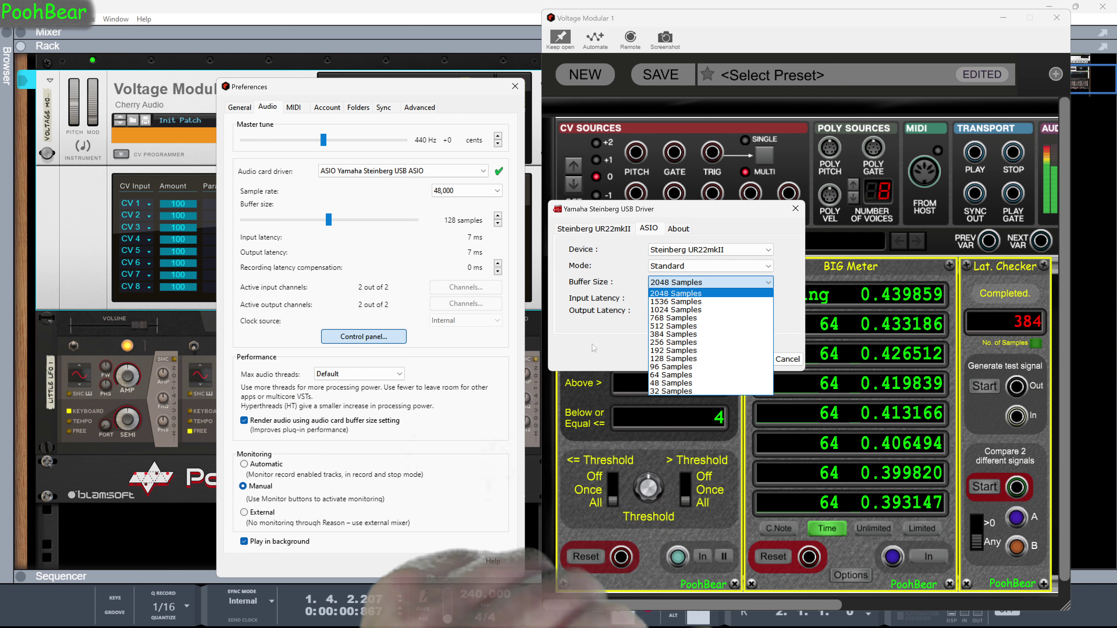
key(Escape)
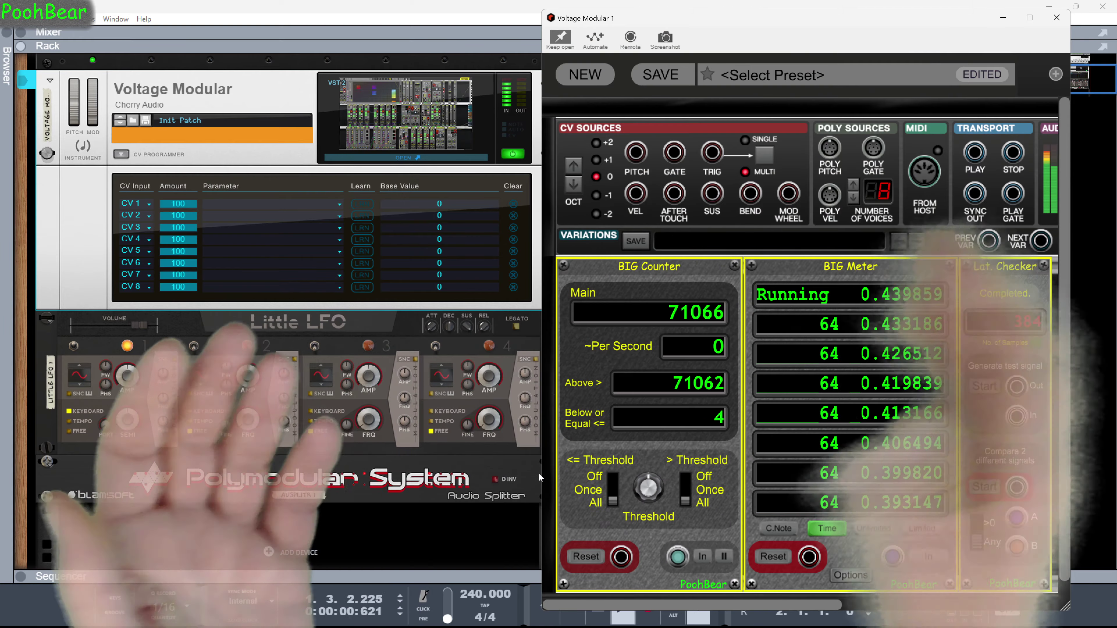
Step: Switch on the signal input of the BIG Meter module in Voltage Modular
scroll(327, 377, up, 3)
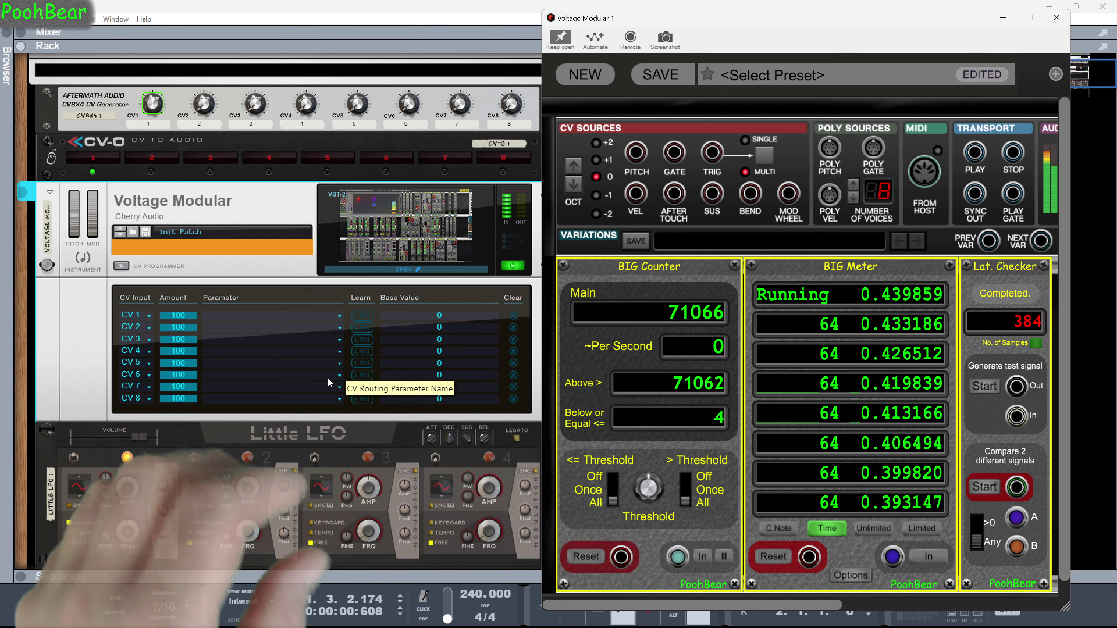
scroll(338, 371, down, 2)
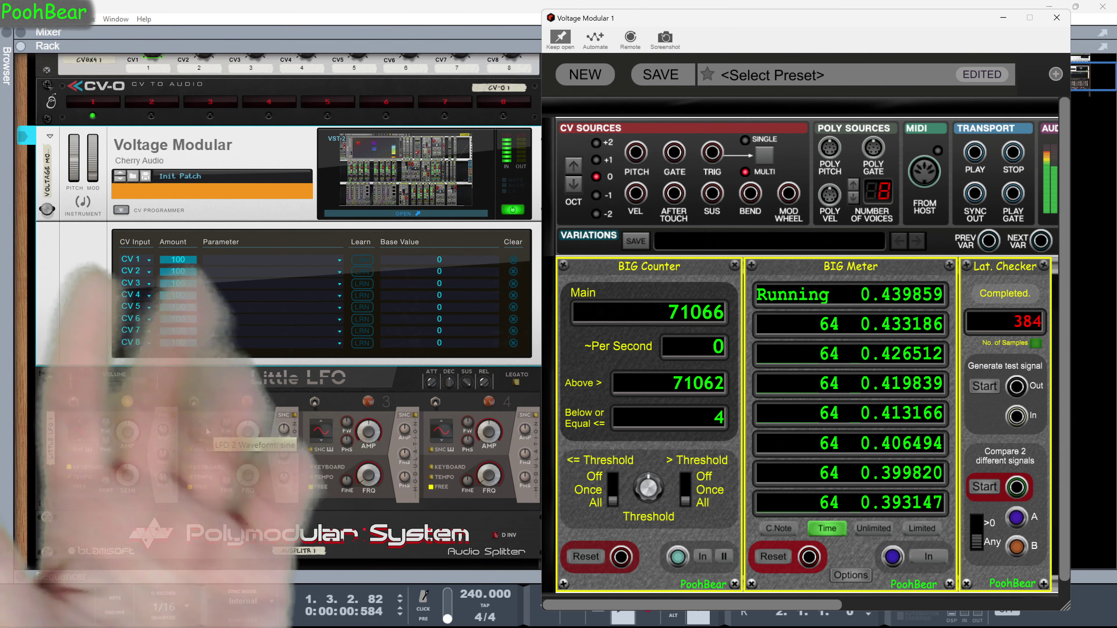
scroll(224, 427, up, 3)
scroll(224, 427, up, 2)
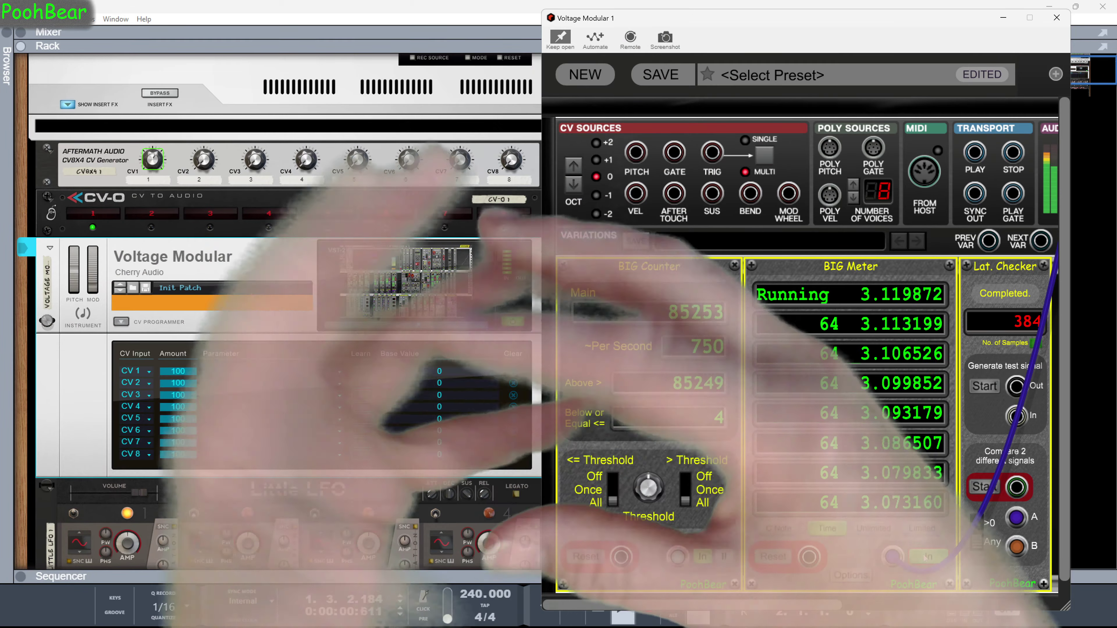
click(925, 556)
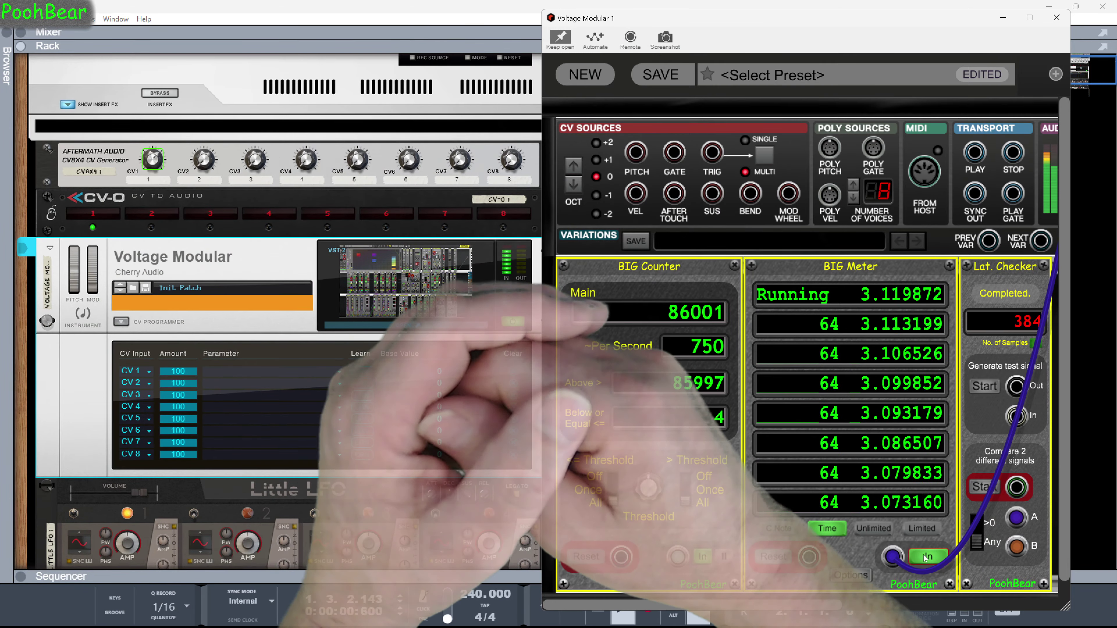